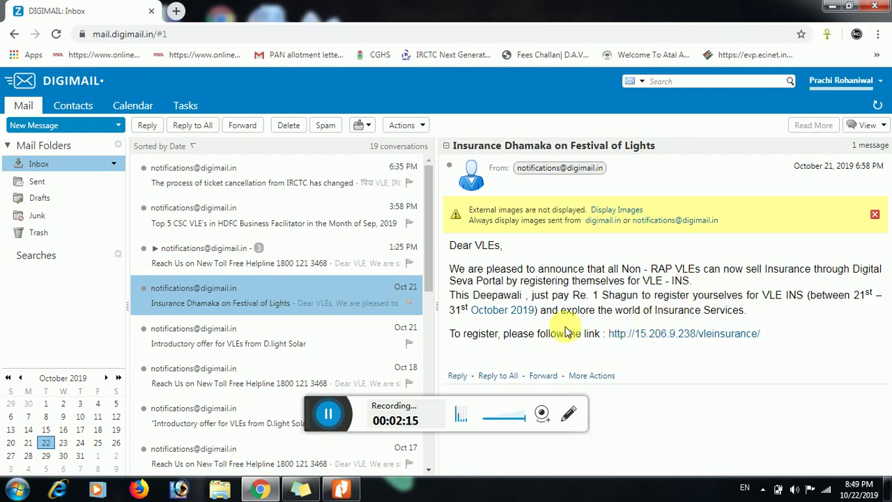
# Open the VLE insurance registration link in the "Insurance Dhamaka on Festival of Lights" message
pyautogui.moveTo(448, 333); pyautogui.dragTo(480, 337)
pyautogui.click(478, 335)
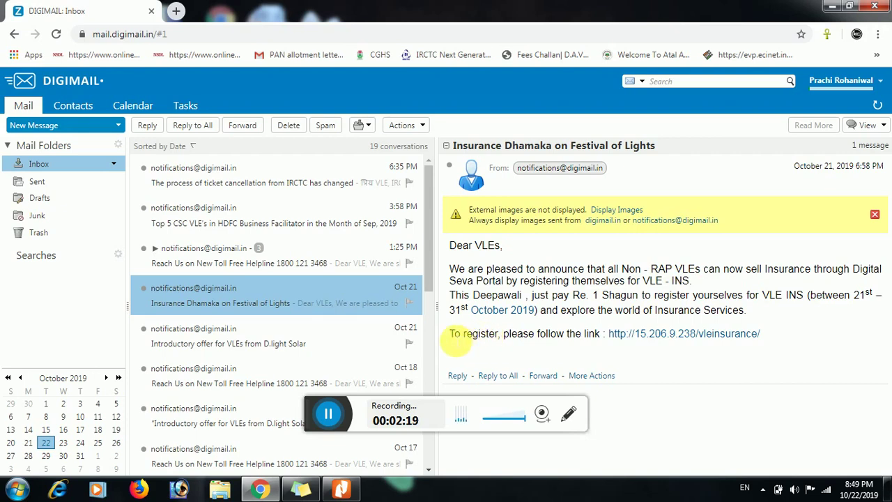
pyautogui.click(693, 336)
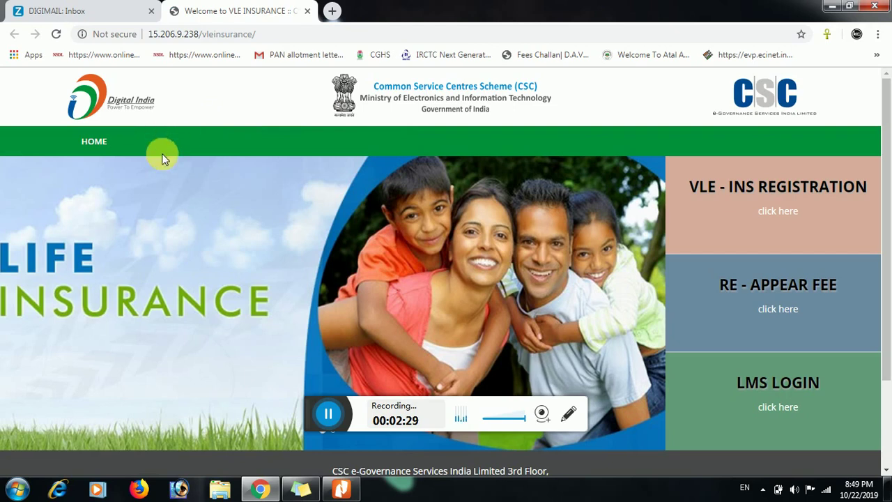
# Look over the VLE insurance home page and open VLE - INS Registration
pyautogui.scroll(-1, 529, 229)
pyautogui.scroll(1, 550, 224)
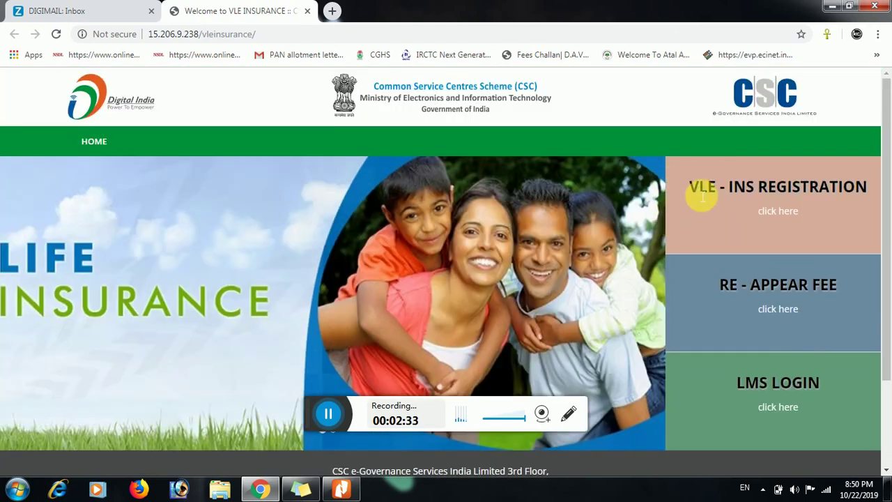
pyautogui.moveTo(718, 193); pyautogui.dragTo(849, 298)
pyautogui.scroll(-1, 830, 291)
pyautogui.scroll(-1, 753, 306)
pyautogui.scroll(1, 788, 225)
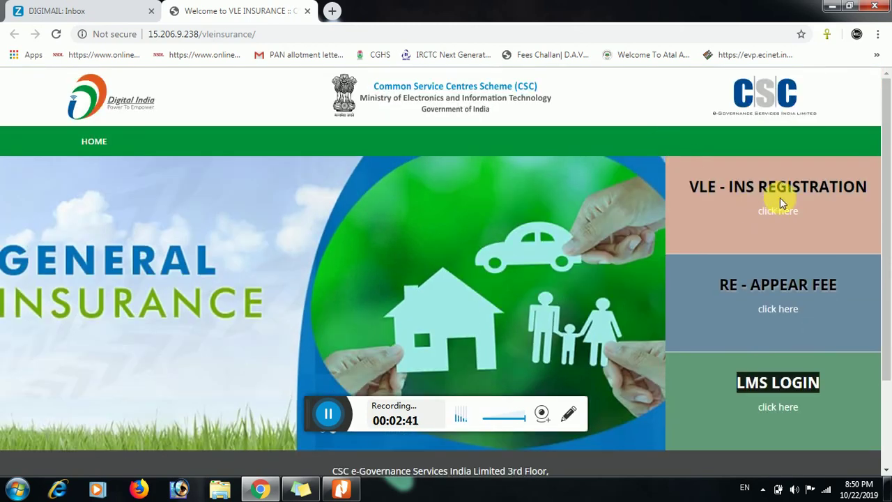
pyautogui.click(786, 216)
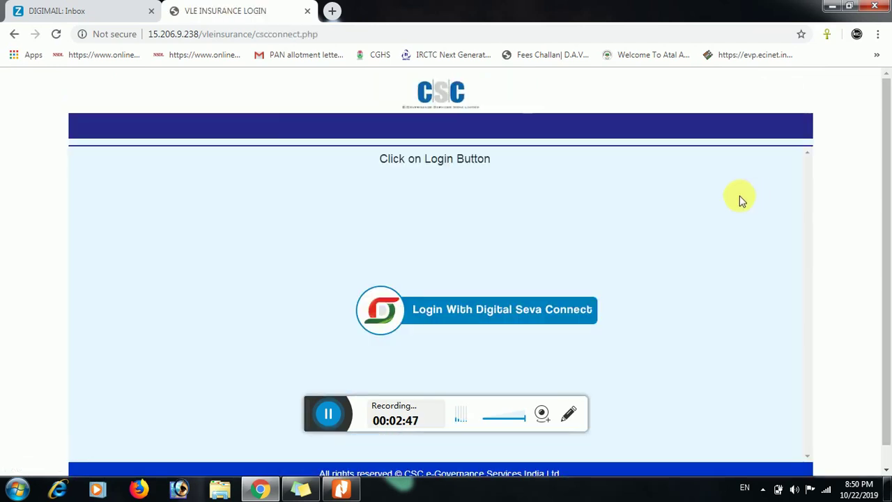
# Sign in to the registration through Digital Seva Connect with the prefilled account credentials
pyautogui.scroll(-1, 627, 241)
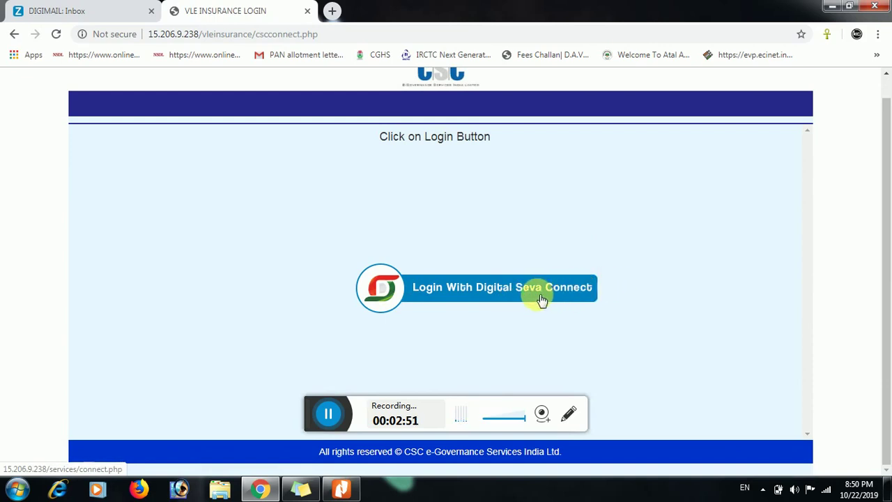
pyautogui.click(581, 279)
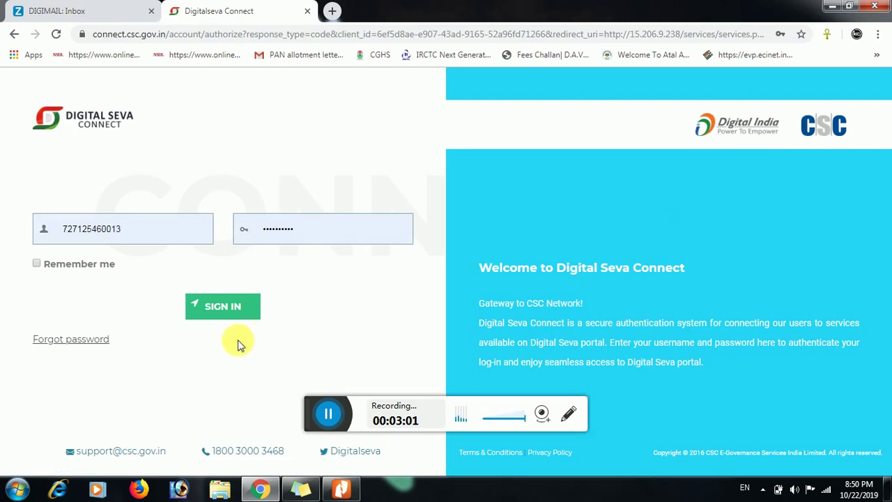
pyautogui.click(174, 238)
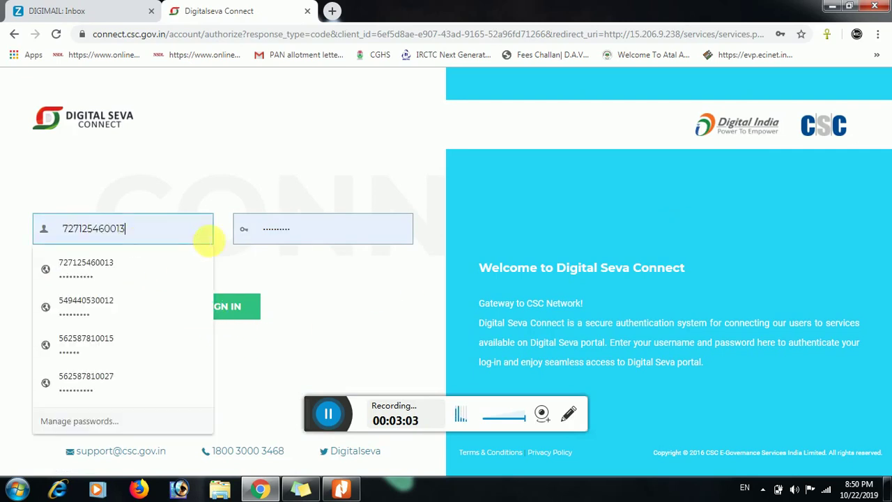
pyautogui.click(316, 240)
pyautogui.click(202, 273)
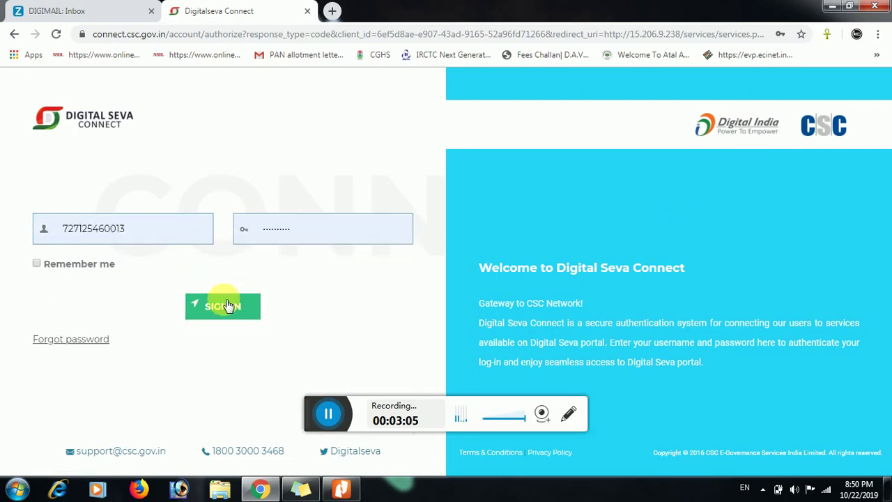
pyautogui.click(223, 301)
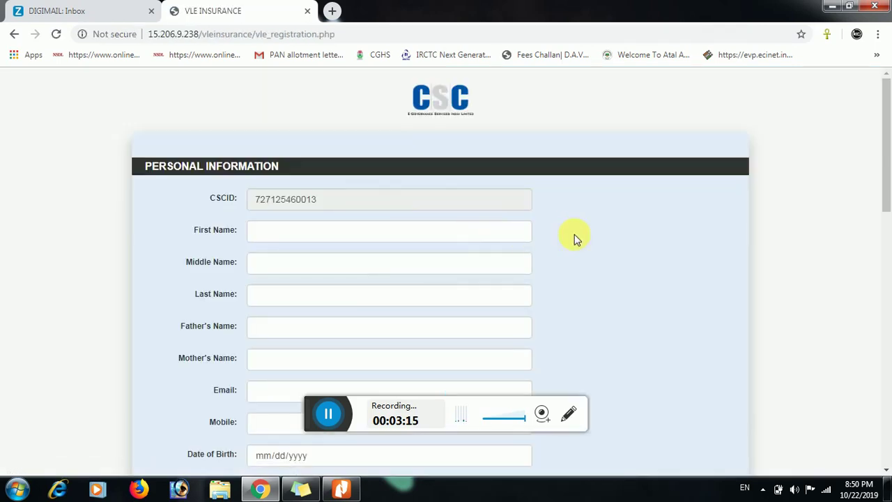
# Examine the personal information fields of the registration form, from the name fields down to mobile, date of birth and gender
pyautogui.scroll(-1, 295, 243)
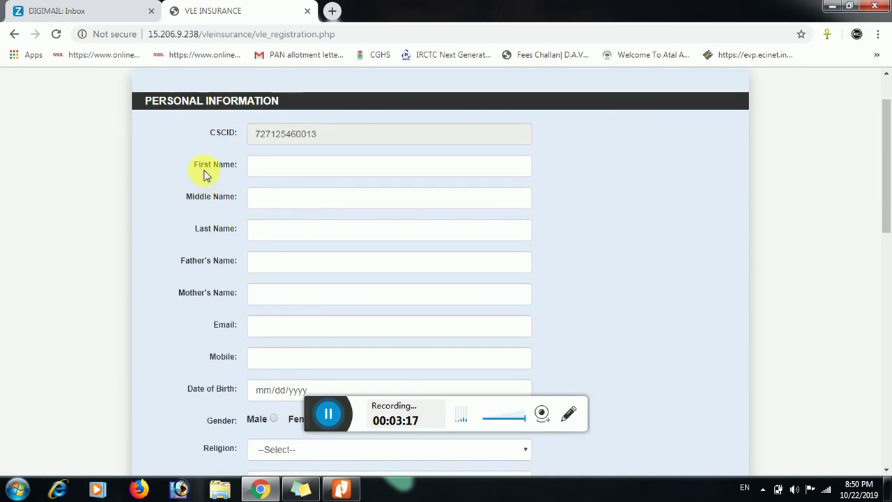
pyautogui.moveTo(191, 198); pyautogui.dragTo(217, 239)
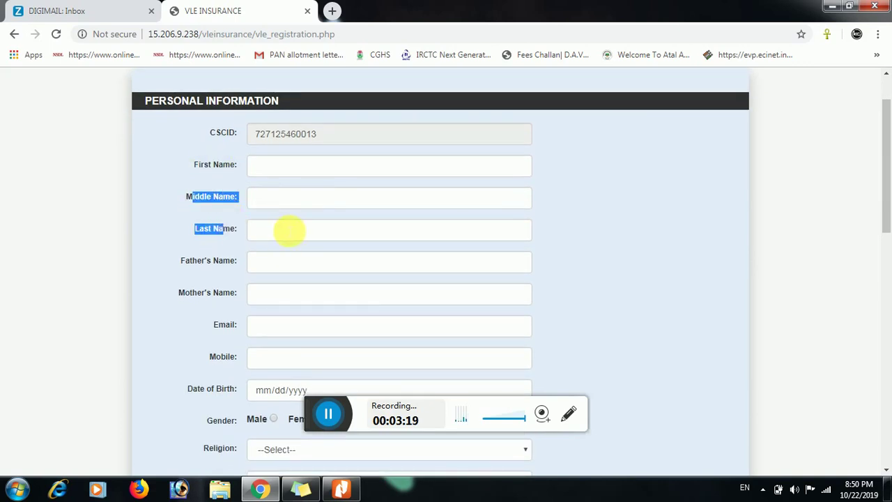
pyautogui.click(268, 232)
pyautogui.click(205, 259)
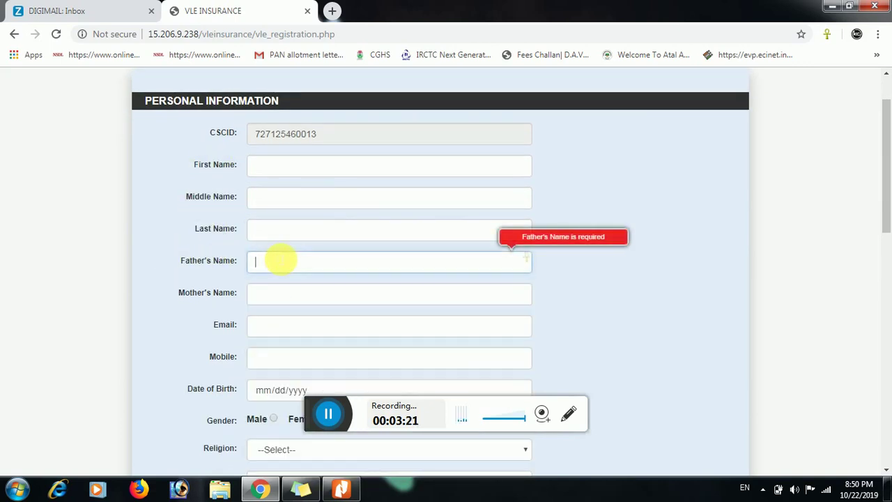
pyautogui.click(298, 303)
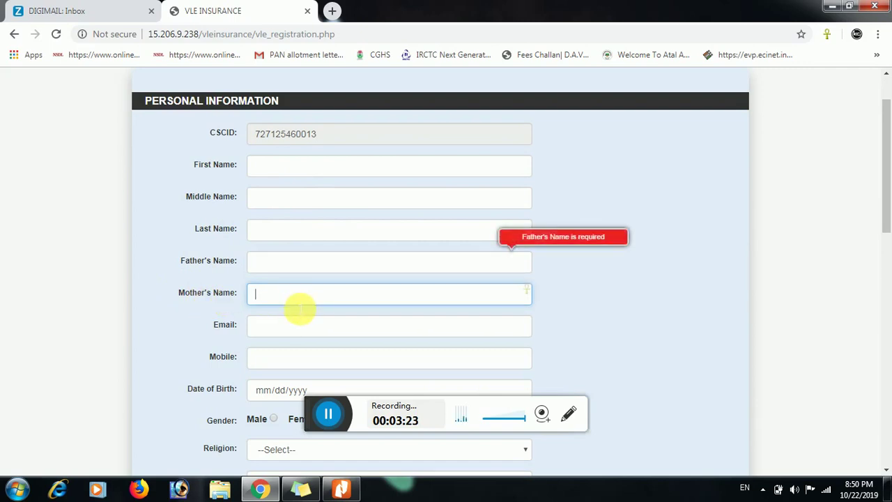
pyautogui.click(288, 331)
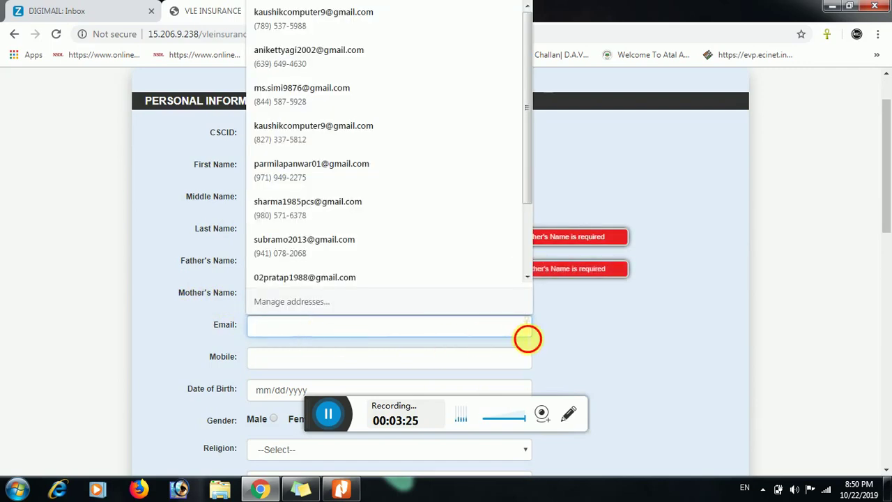
pyautogui.click(621, 346)
pyautogui.scroll(-2, 550, 338)
pyautogui.click(271, 230)
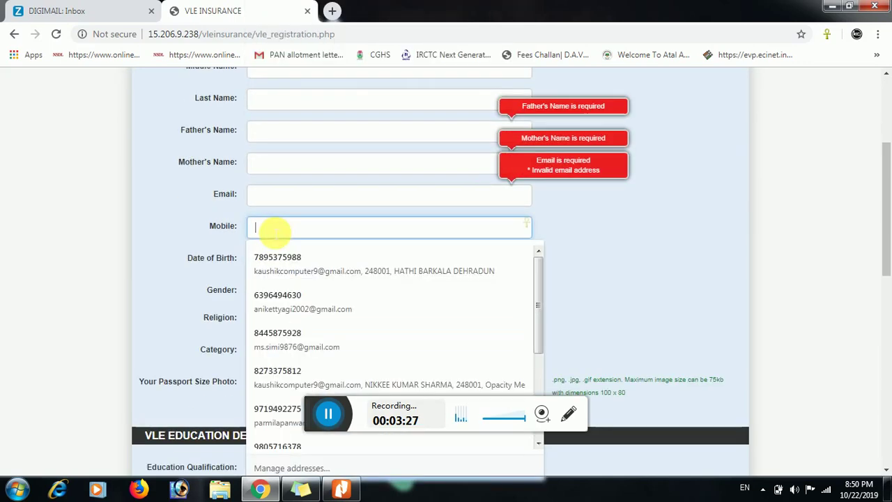
pyautogui.click(200, 225)
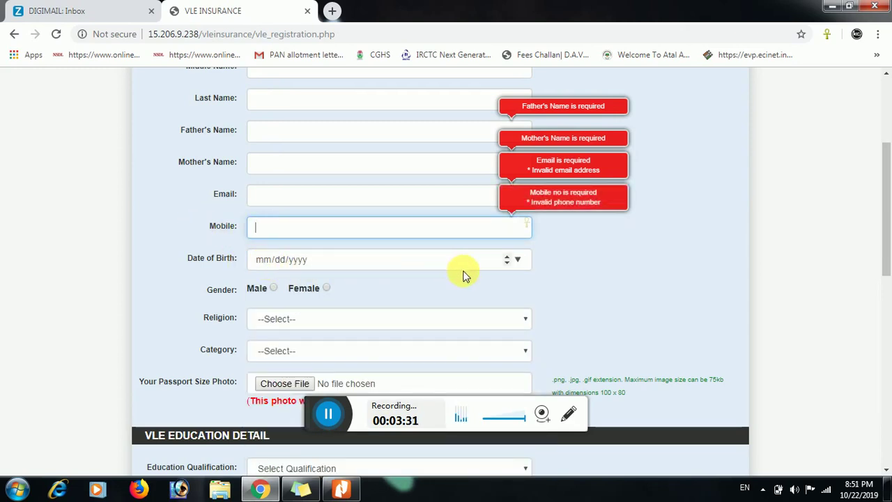
pyautogui.scroll(-1, 334, 258)
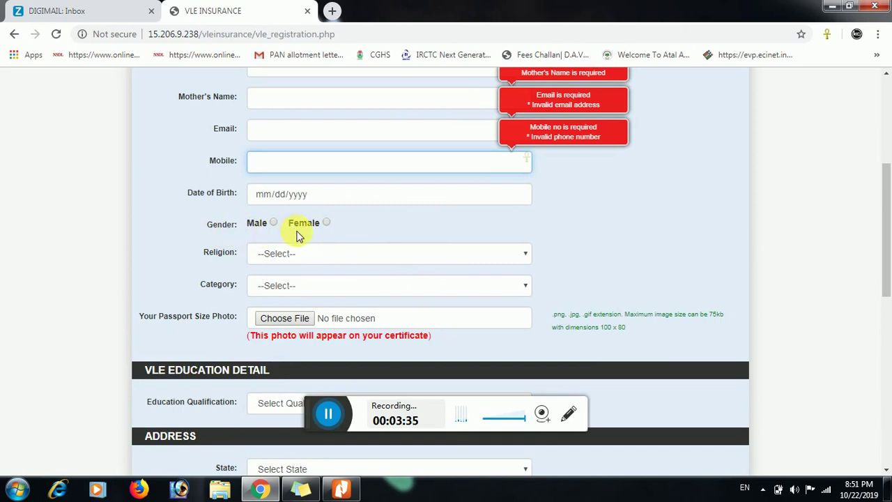
# Examine the available religion, category and education qualification options and the passport photo requirements without choosing any
pyautogui.click(325, 256)
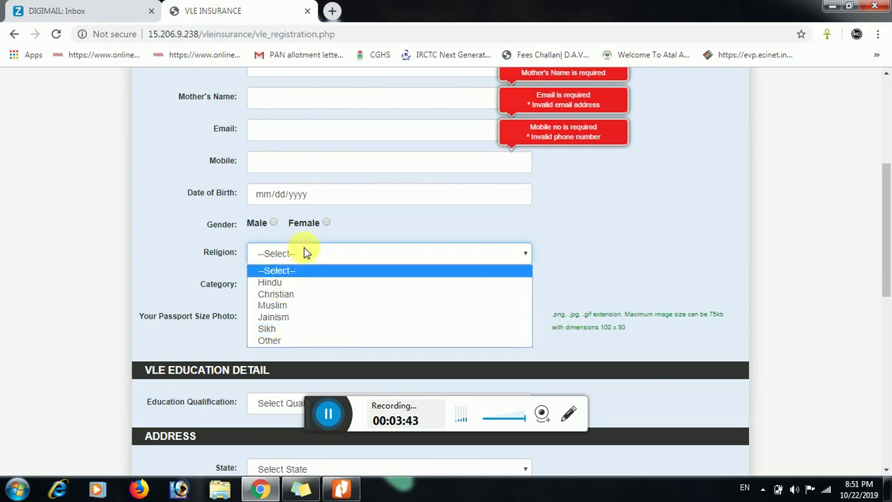
pyautogui.click(227, 294)
pyautogui.click(285, 288)
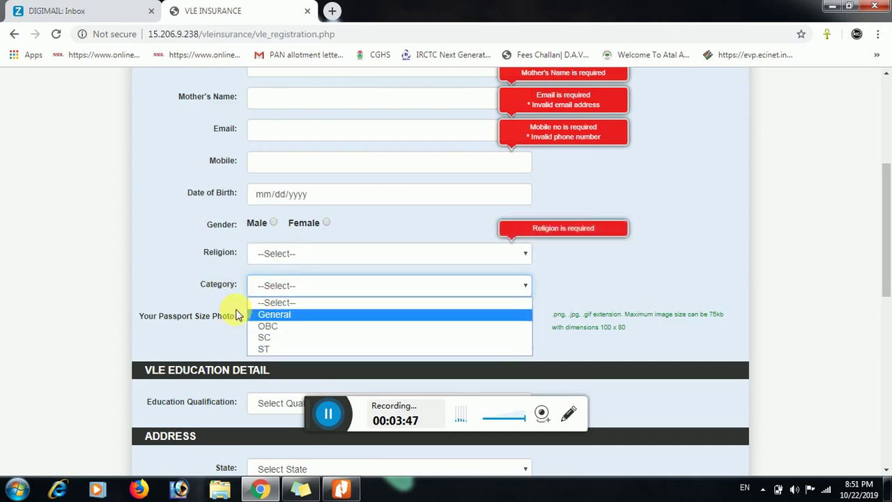
pyautogui.click(318, 285)
pyautogui.scroll(-2, 292, 265)
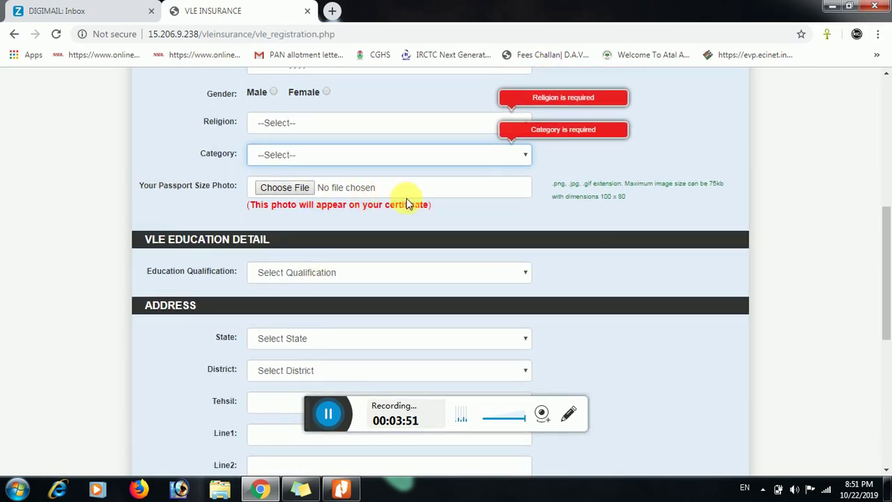
pyautogui.scroll(-1, 543, 202)
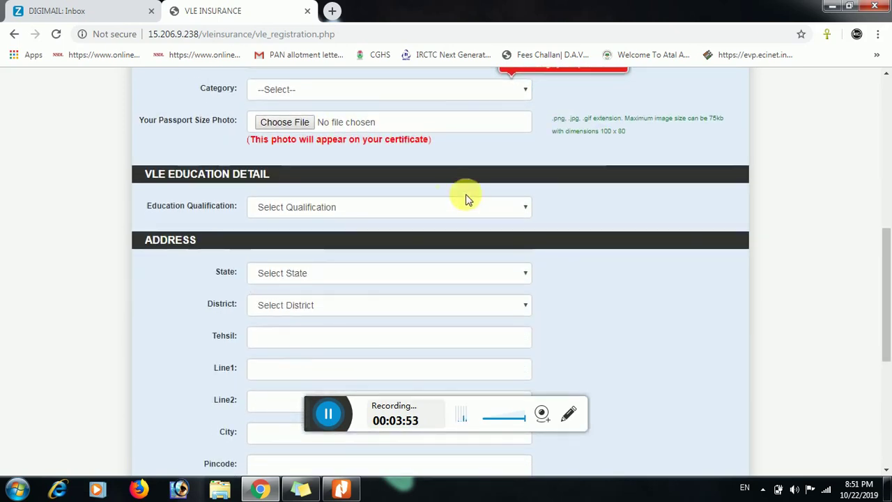
pyautogui.click(377, 211)
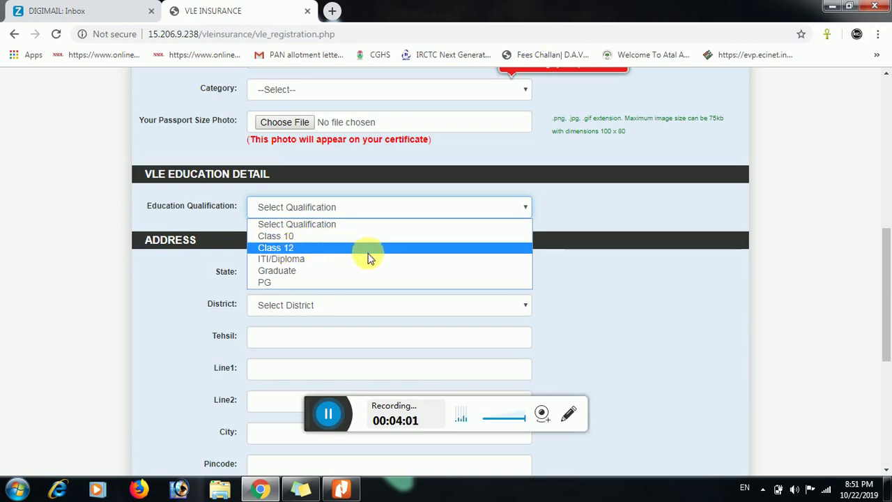
pyautogui.click(212, 273)
# Set the state in the Address section to UTTARAKHAND
pyautogui.scroll(-2, 213, 273)
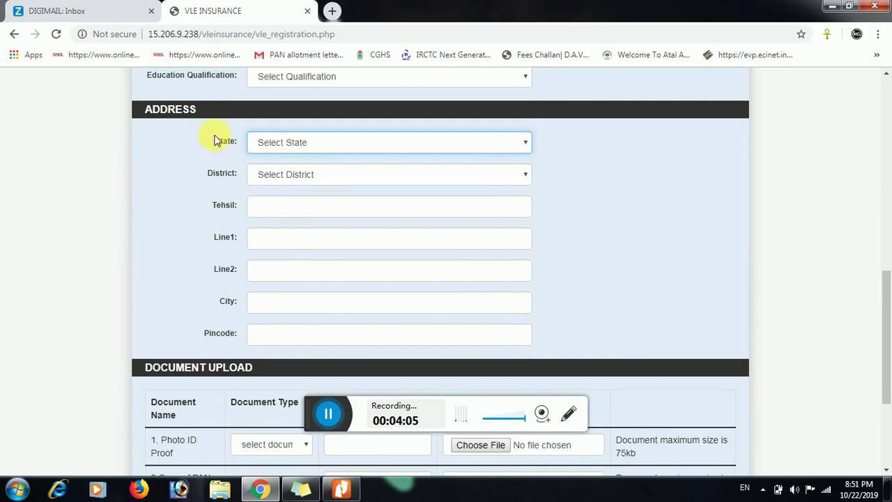
pyautogui.doubleClick(160, 114)
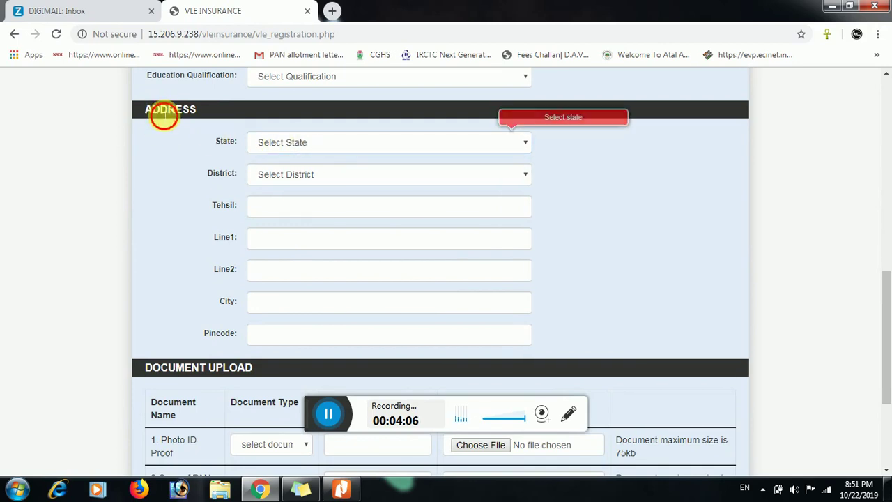
pyautogui.click(298, 144)
pyautogui.scroll(-3, 300, 223)
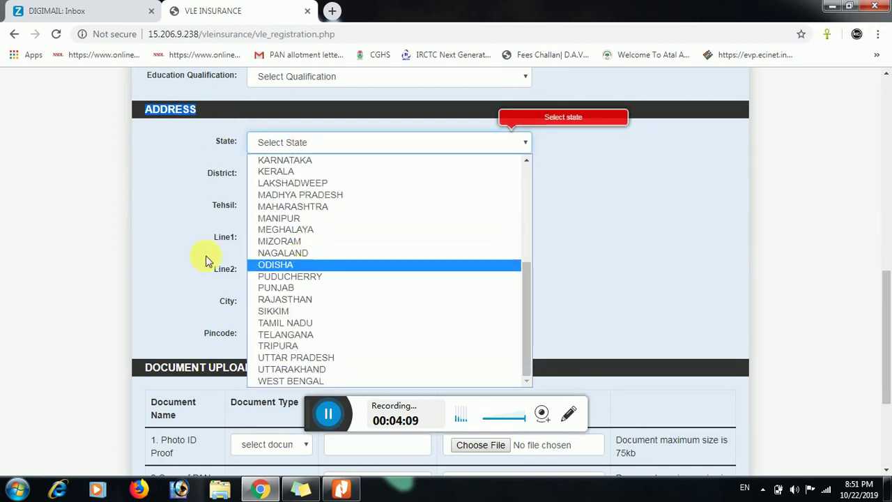
pyautogui.click(294, 368)
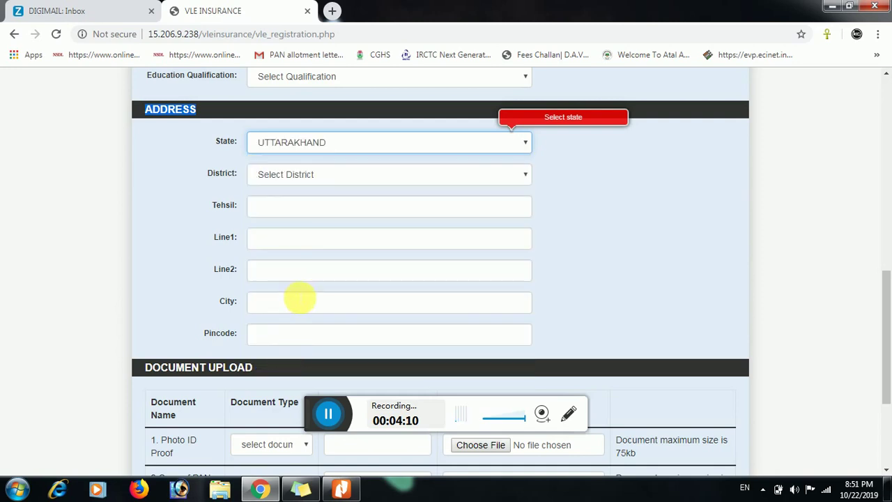
# Set the district in the Address section to DEHRADUN
pyautogui.click(298, 183)
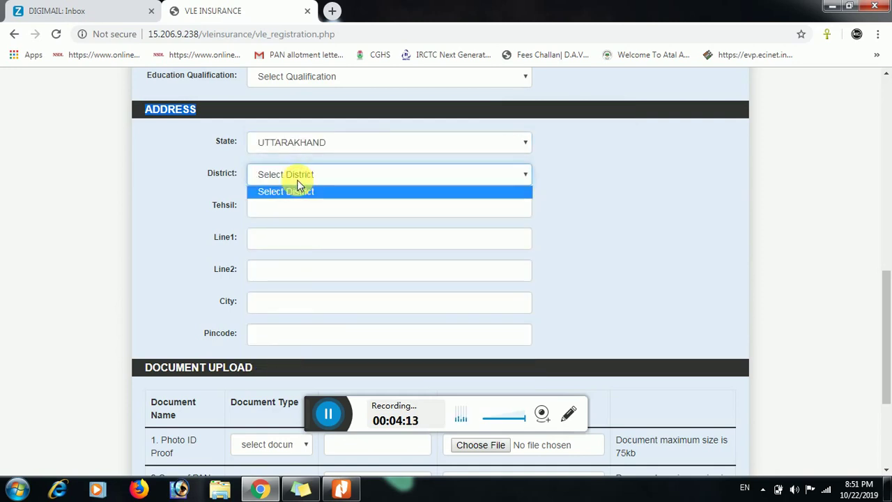
pyautogui.click(297, 182)
pyautogui.click(298, 183)
pyautogui.click(297, 182)
pyautogui.click(297, 183)
pyautogui.click(298, 182)
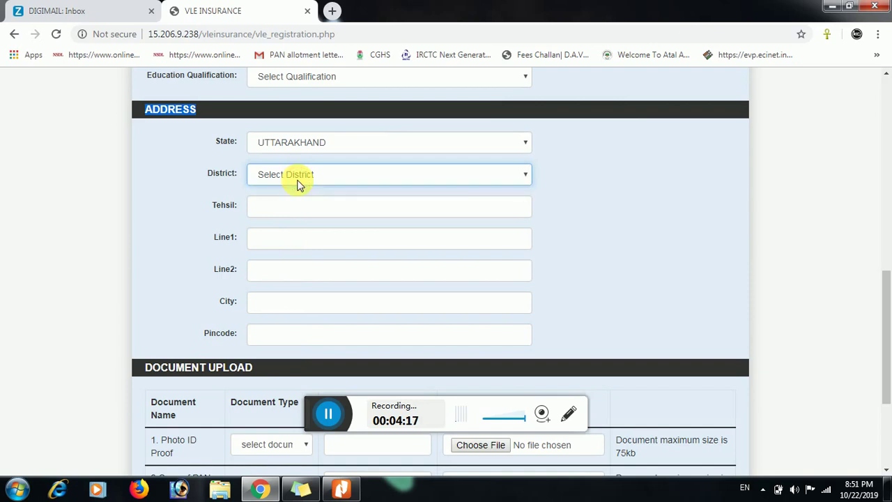
pyautogui.click(298, 183)
pyautogui.click(308, 251)
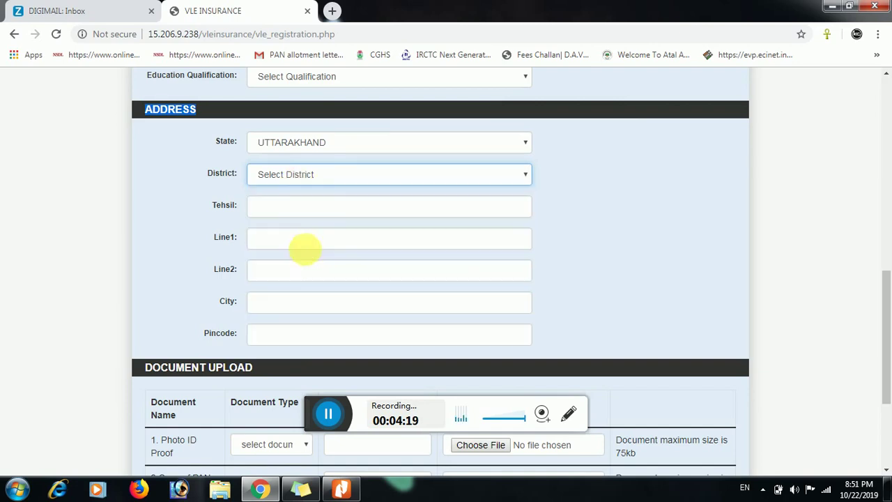
# Examine the remaining address fields: Tehsil, Line1, Line2, City and Pincode
pyautogui.click(279, 209)
pyautogui.click(257, 209)
pyautogui.click(258, 209)
pyautogui.click(220, 207)
pyautogui.click(271, 237)
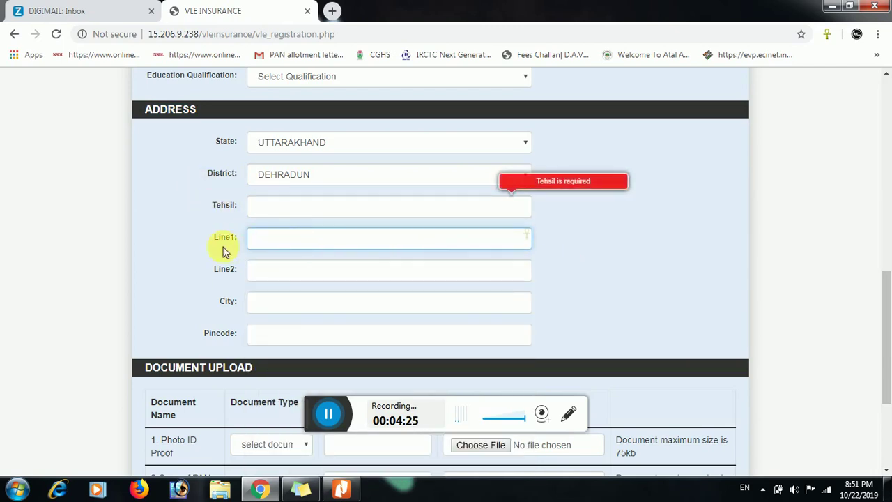
pyautogui.click(307, 273)
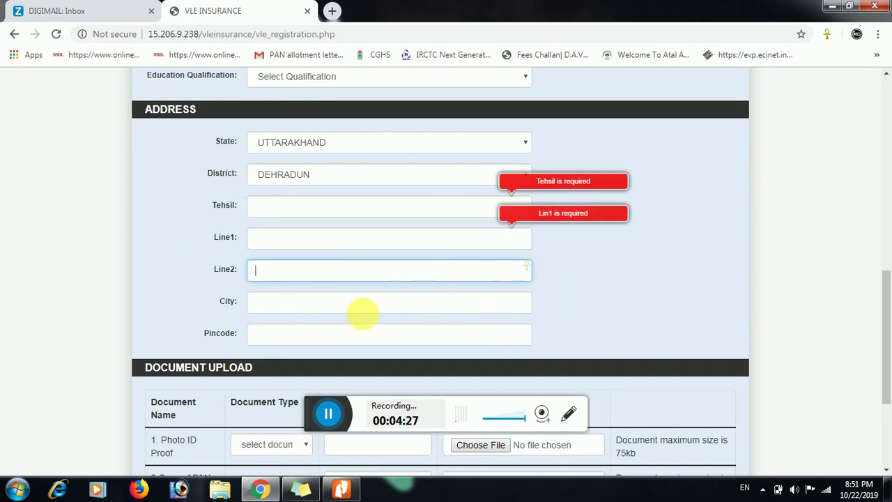
pyautogui.scroll(-1, 209, 298)
pyautogui.click(281, 273)
pyautogui.press('Escape')
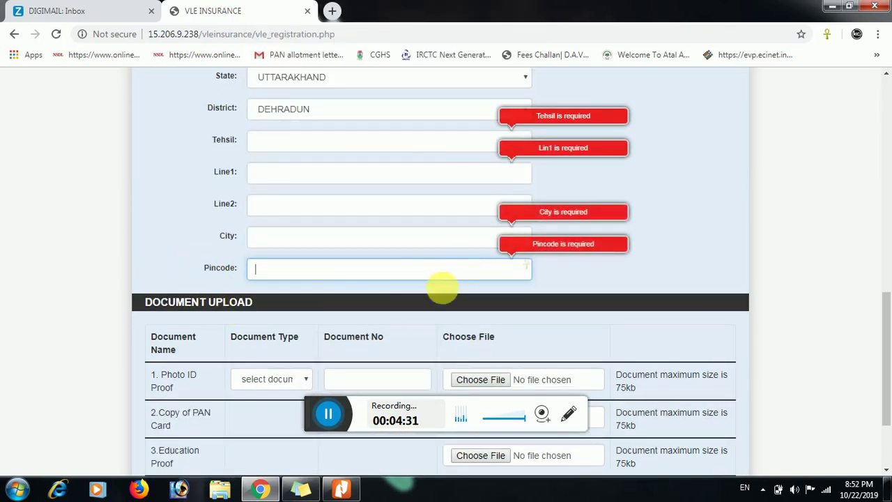
# Examine the Photo ID Proof document types and the Document No and file size requirements for the photo ID and PAN card copy
pyautogui.scroll(-2, 453, 265)
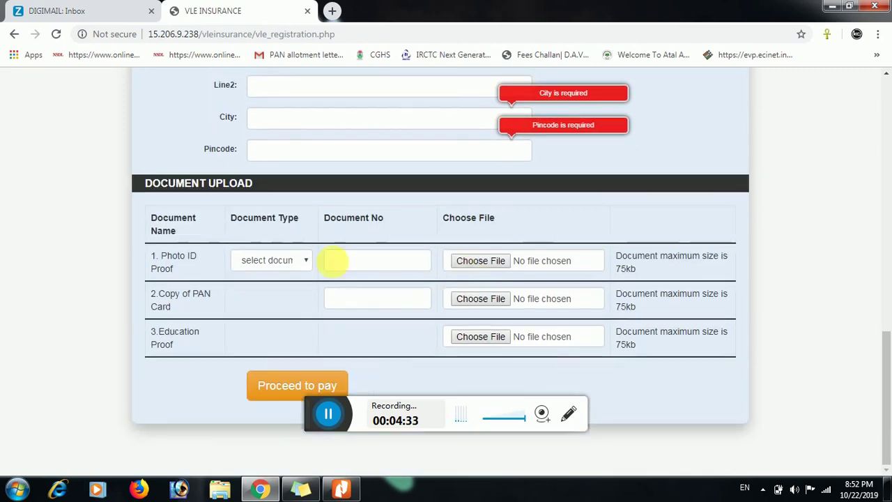
pyautogui.click(264, 274)
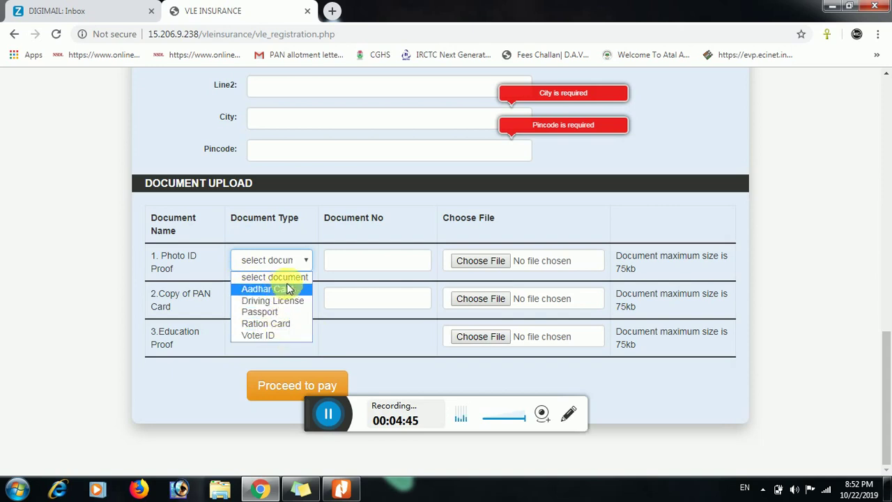
pyautogui.click(372, 269)
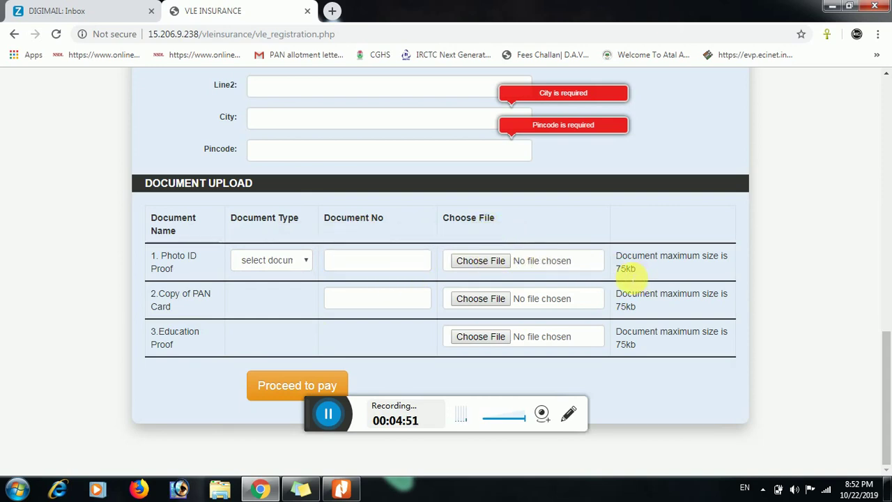
pyautogui.tripleClick(627, 275)
pyautogui.tripleClick(671, 259)
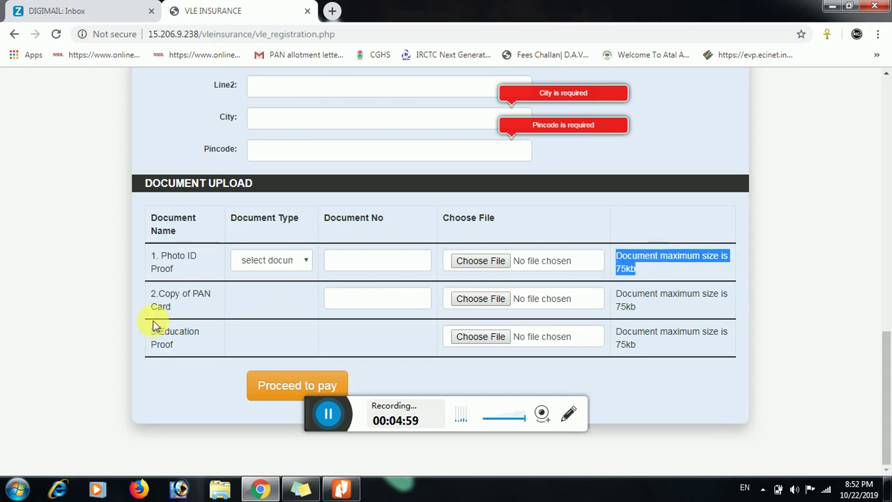
pyautogui.click(418, 298)
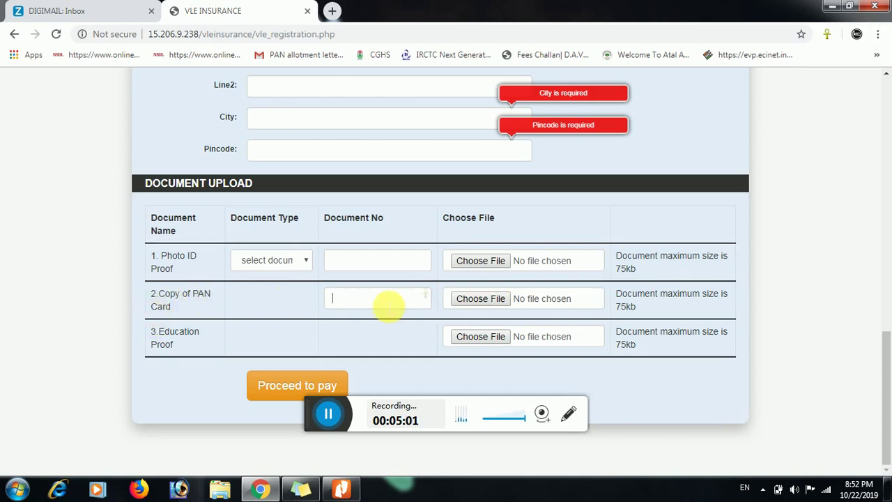
pyautogui.tripleClick(627, 307)
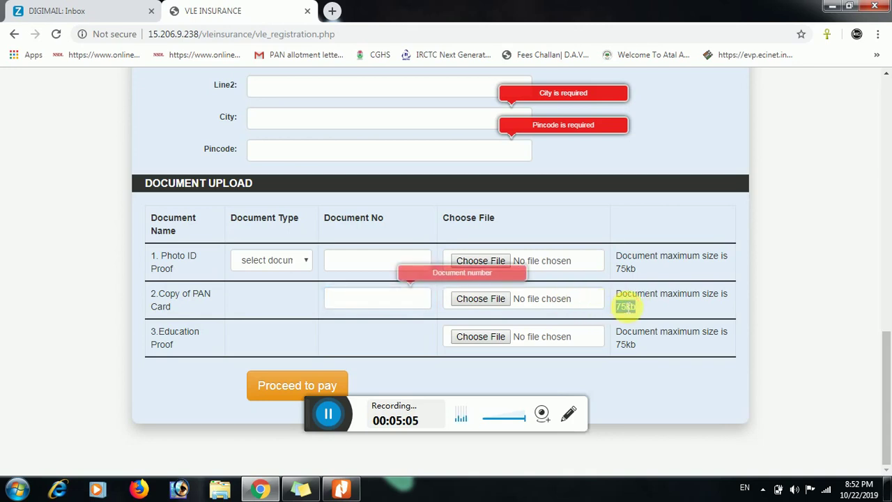
pyautogui.click(627, 306)
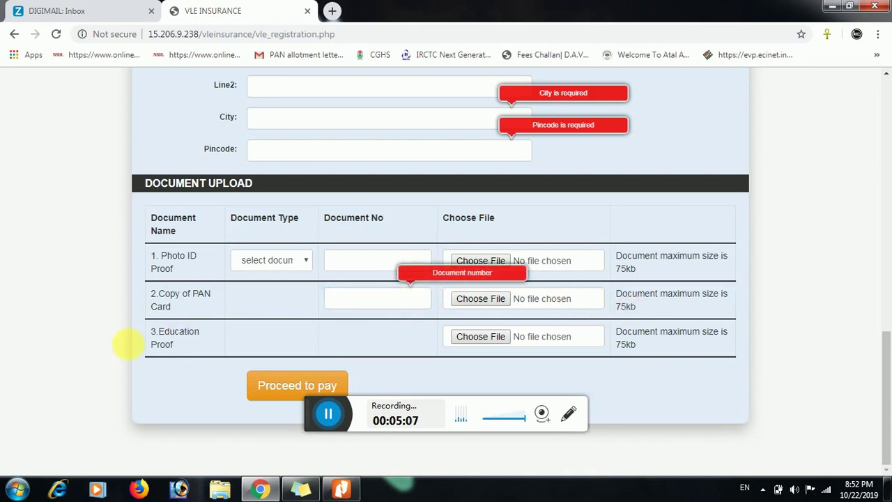
# Examine the Education Proof requirement in the Document Upload section together with the Education Qualification field
pyautogui.moveTo(163, 340); pyautogui.dragTo(176, 347)
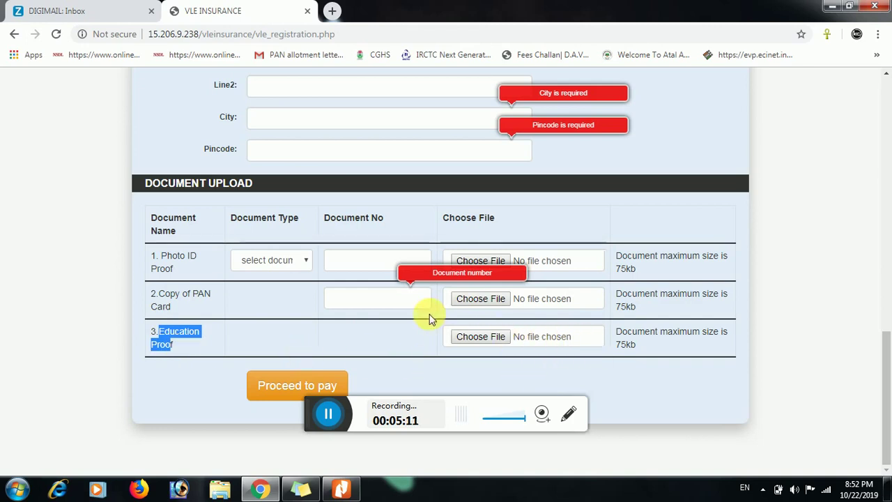
pyautogui.scroll(2, 279, 239)
pyautogui.scroll(2, 318, 143)
pyautogui.click(298, 151)
pyautogui.click(193, 223)
pyautogui.scroll(-4, 551, 292)
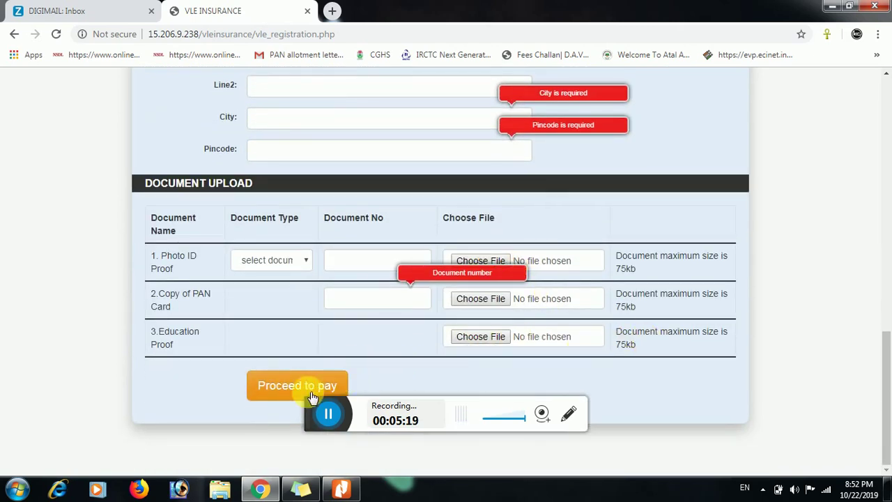
# Switch to the payment receipt in Nitro Pro, draw a freehand stroke across the CSC ID label and circle the Paid Amount row
pyautogui.click(328, 418)
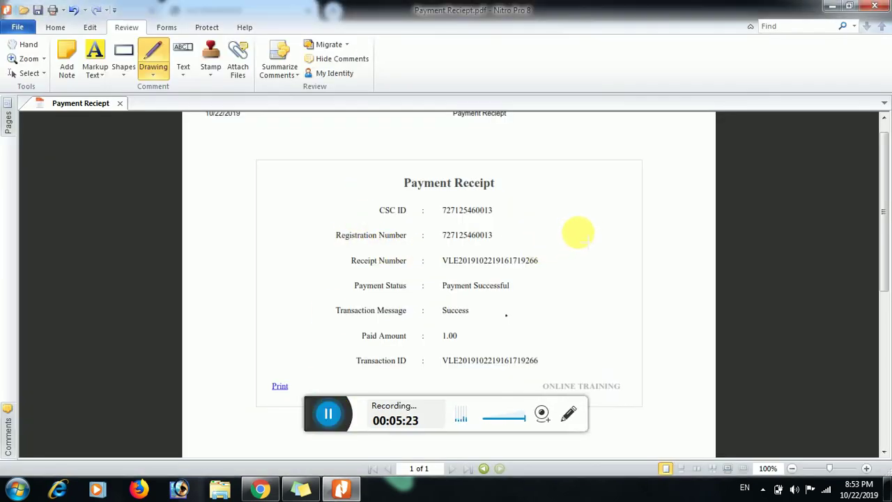
pyautogui.moveTo(367, 169); pyautogui.dragTo(432, 227)
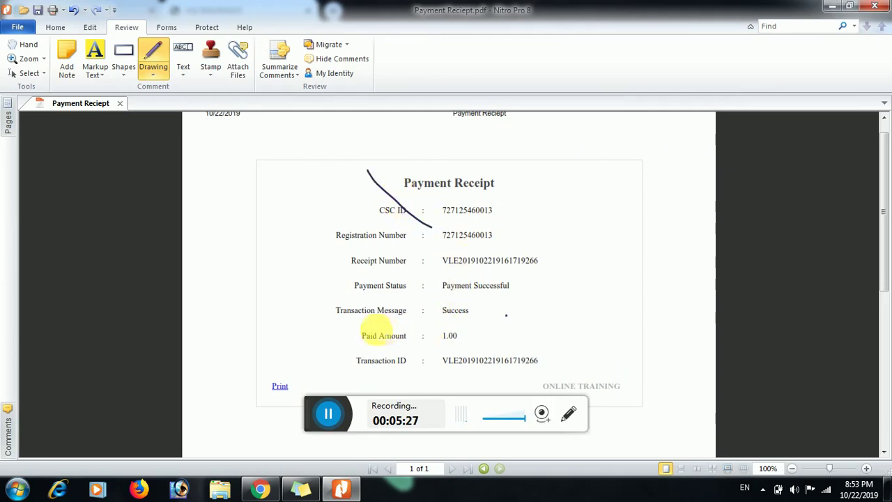
pyautogui.moveTo(332, 327)
pyautogui.mouseDown()
pyautogui.moveTo(510, 328)
pyautogui.moveTo(491, 348)
pyautogui.moveTo(432, 359)
pyautogui.moveTo(366, 357)
pyautogui.moveTo(320, 342)
pyautogui.moveTo(334, 328)
pyautogui.mouseUp()
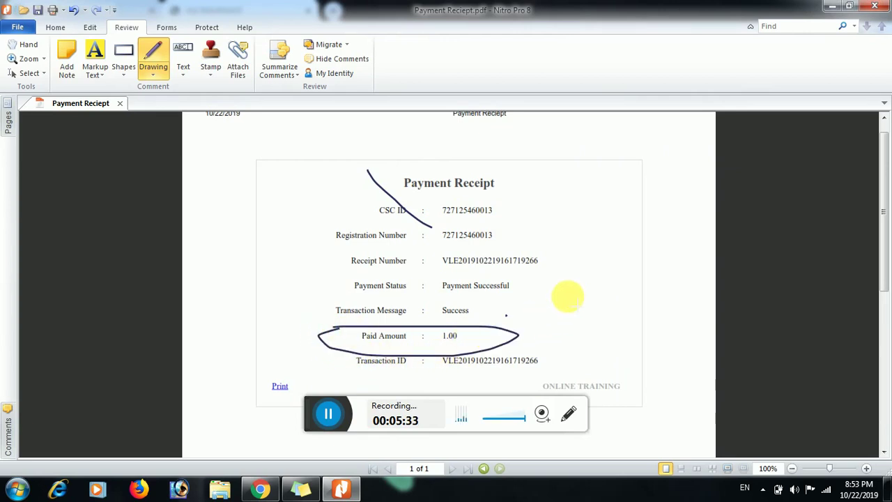
# Undo the freehand stroke and circle on the payment receipt, and look over the receipt's entries
pyautogui.scroll(-2, 567, 302)
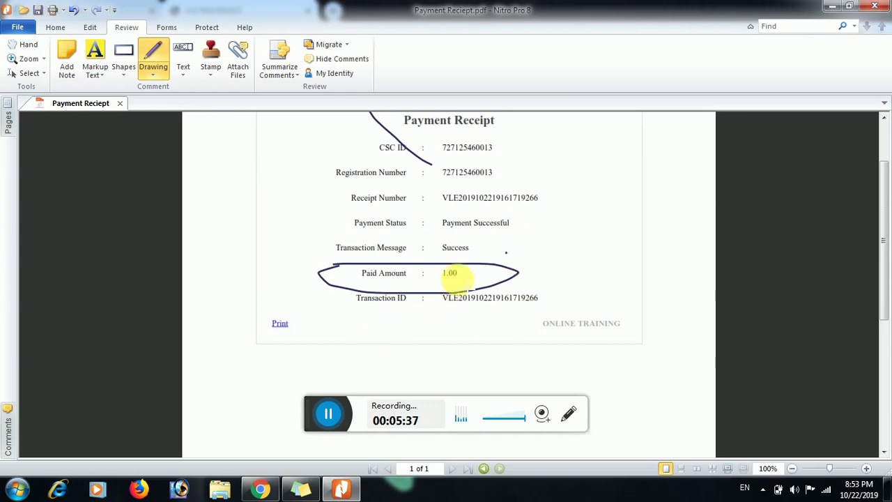
pyautogui.scroll(3, 452, 285)
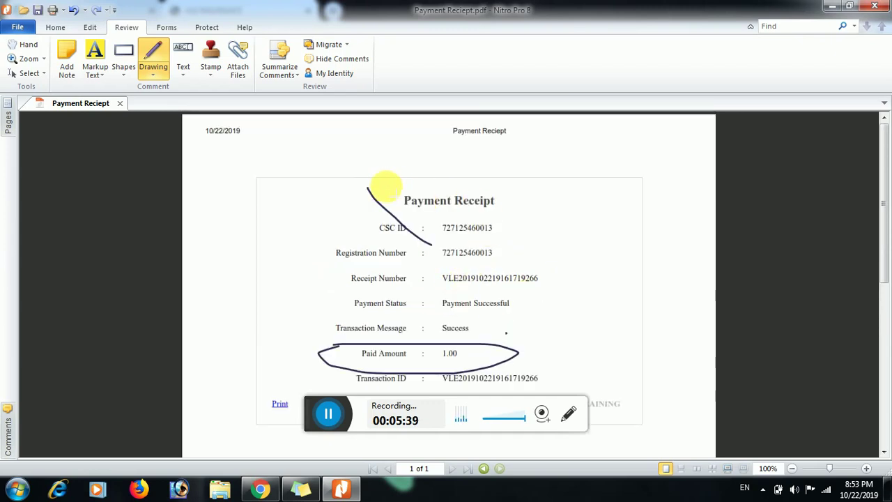
pyautogui.hotkey('ctrl', 'z')
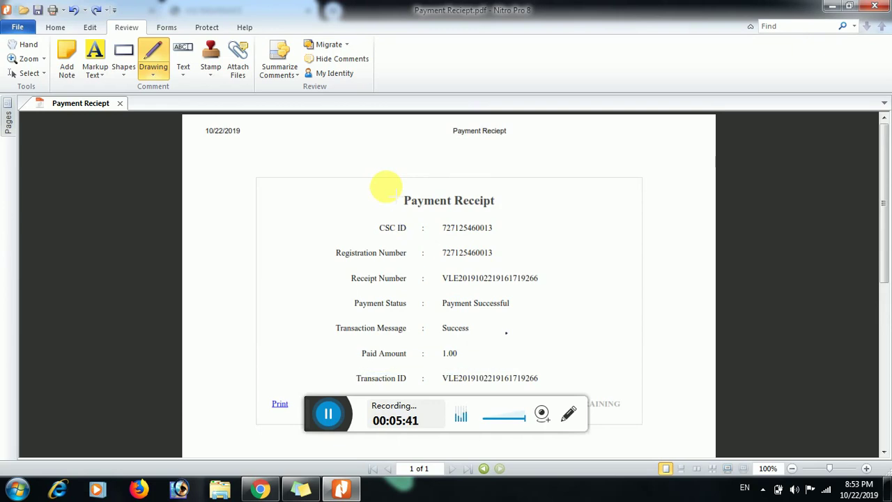
pyautogui.scroll(-3, 418, 199)
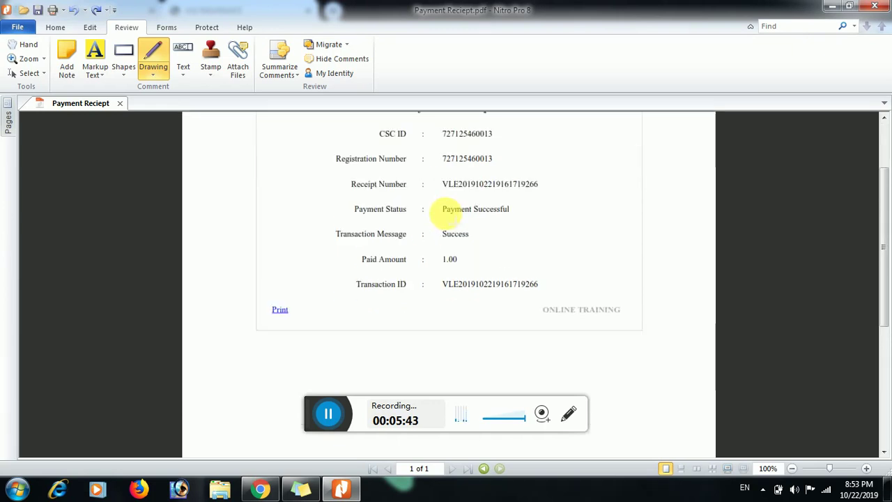
pyautogui.scroll(3, 453, 349)
pyautogui.scroll(-1, 474, 278)
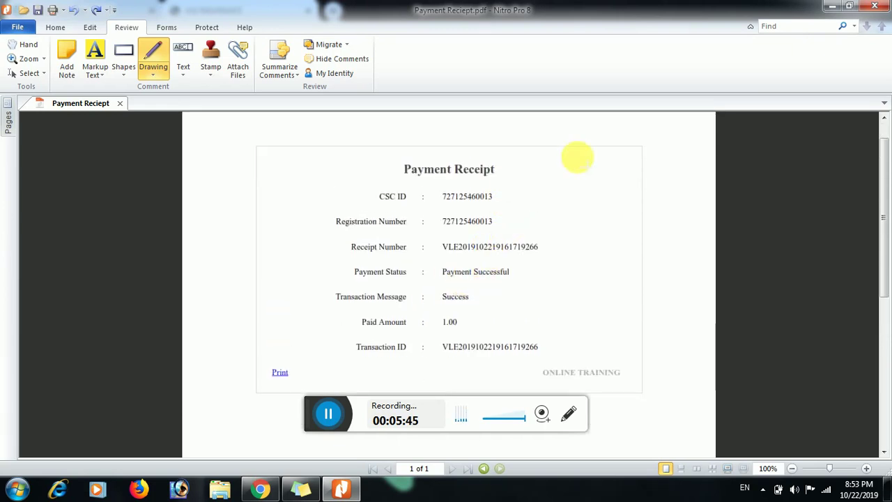
# Switch back to the registration form in Chrome and dismiss the validation messages beside the personal information and other form fields
pyautogui.click(261, 488)
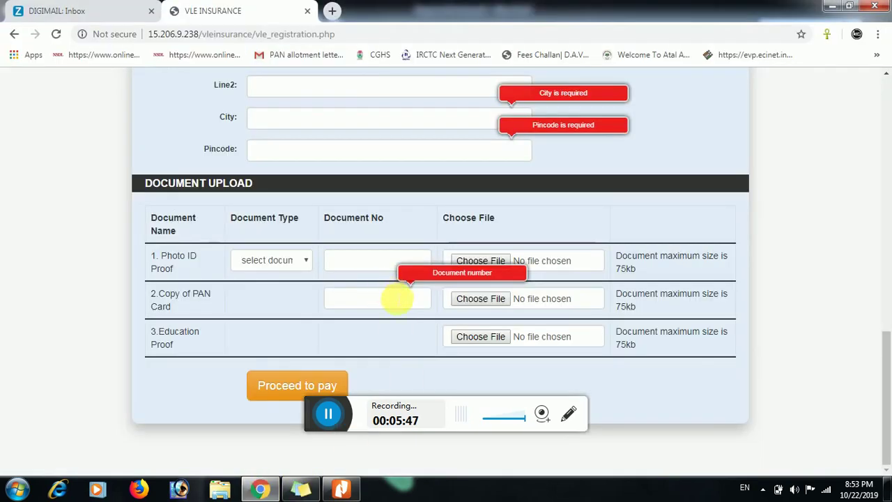
pyautogui.scroll(3, 561, 131)
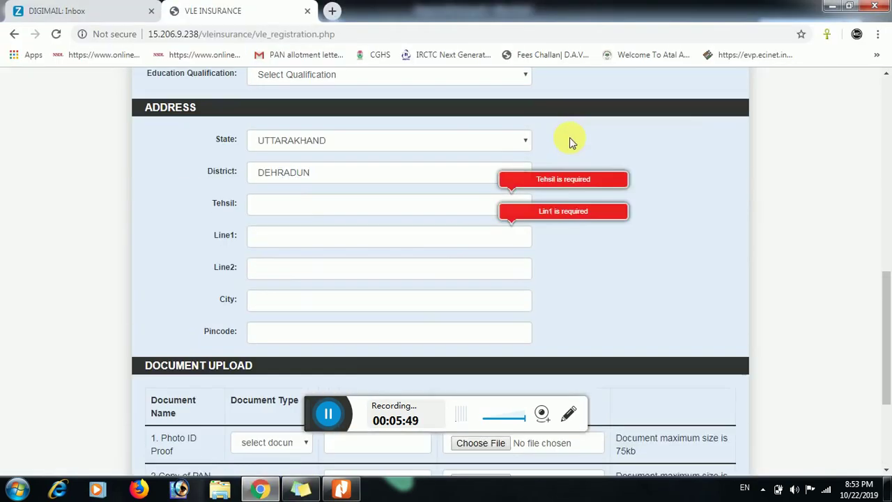
pyautogui.scroll(3, 564, 202)
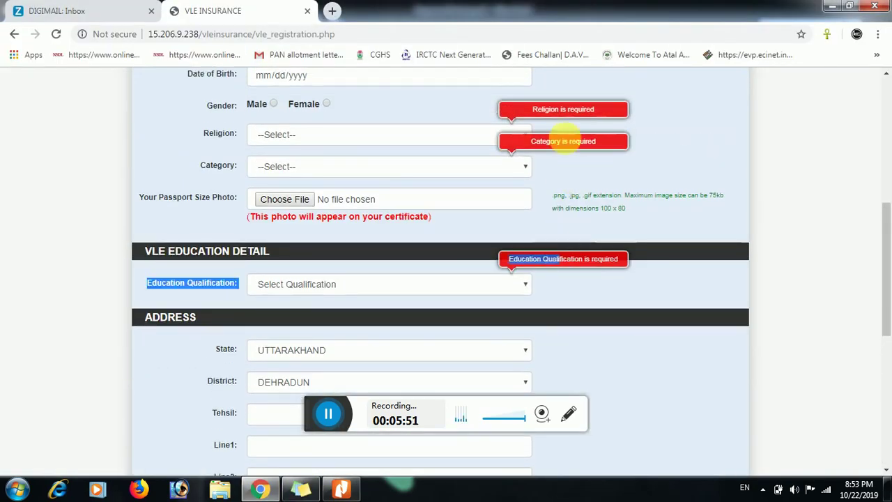
pyautogui.scroll(6, 568, 265)
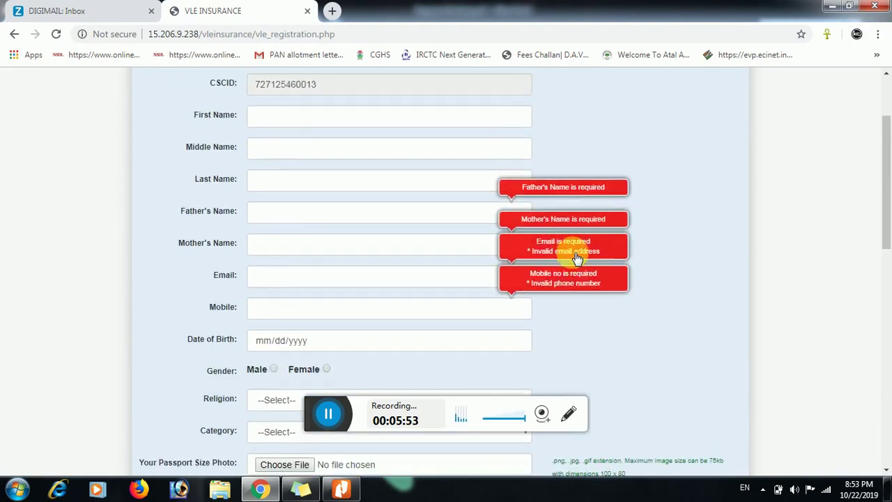
pyautogui.click(571, 316)
pyautogui.click(564, 334)
pyautogui.scroll(-2, 565, 334)
pyautogui.click(549, 225)
pyautogui.click(560, 263)
pyautogui.scroll(2, 507, 239)
pyautogui.click(310, 235)
pyautogui.click(537, 233)
pyautogui.click(527, 231)
pyautogui.click(550, 211)
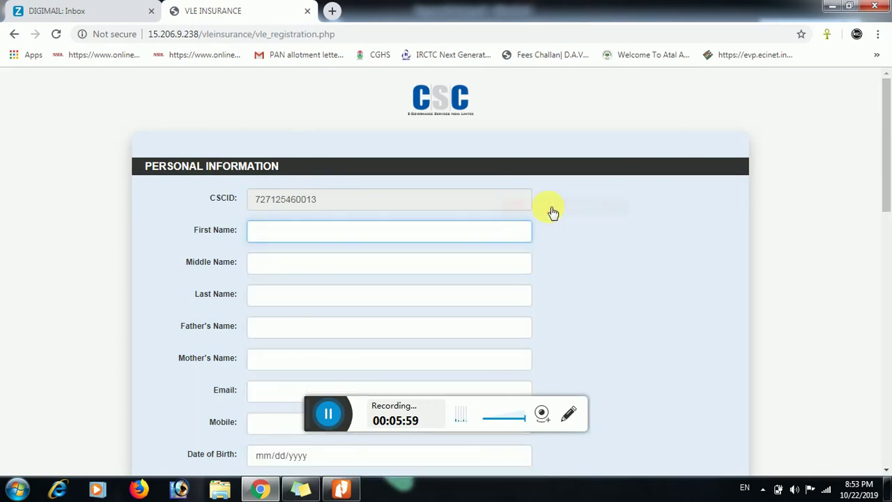
# Open the list of religion options in the registration form
pyautogui.scroll(-5, 493, 225)
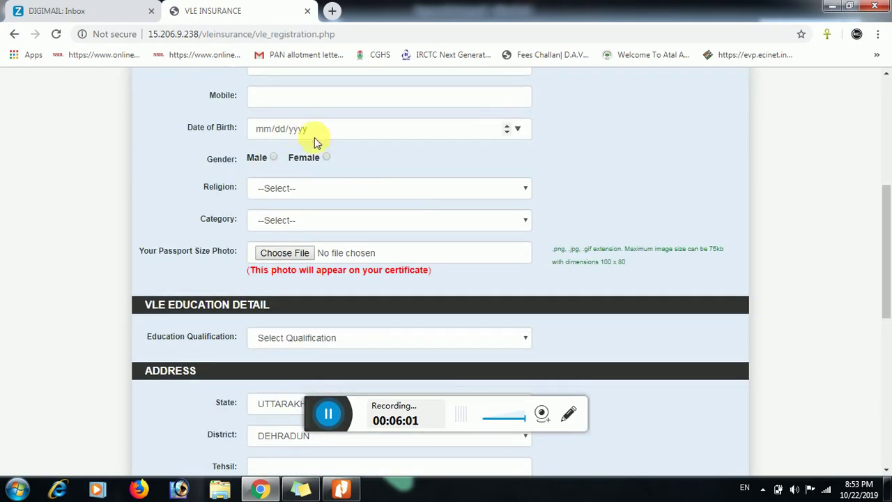
pyautogui.click(356, 190)
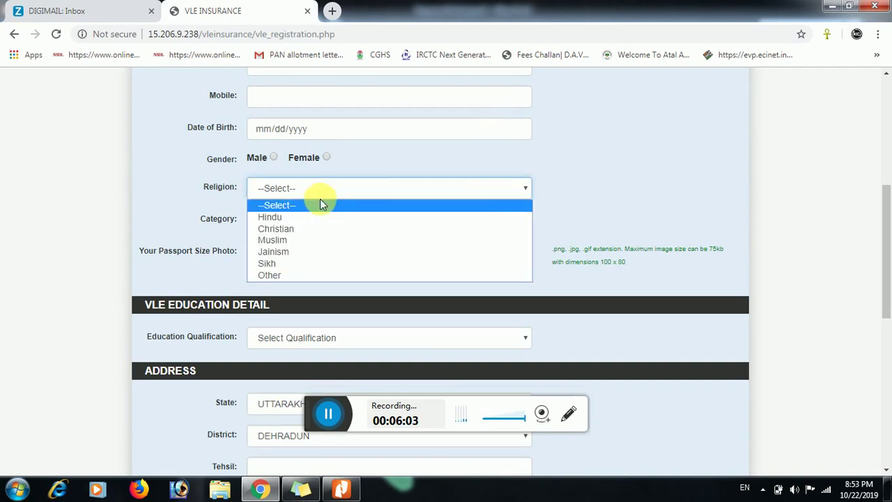